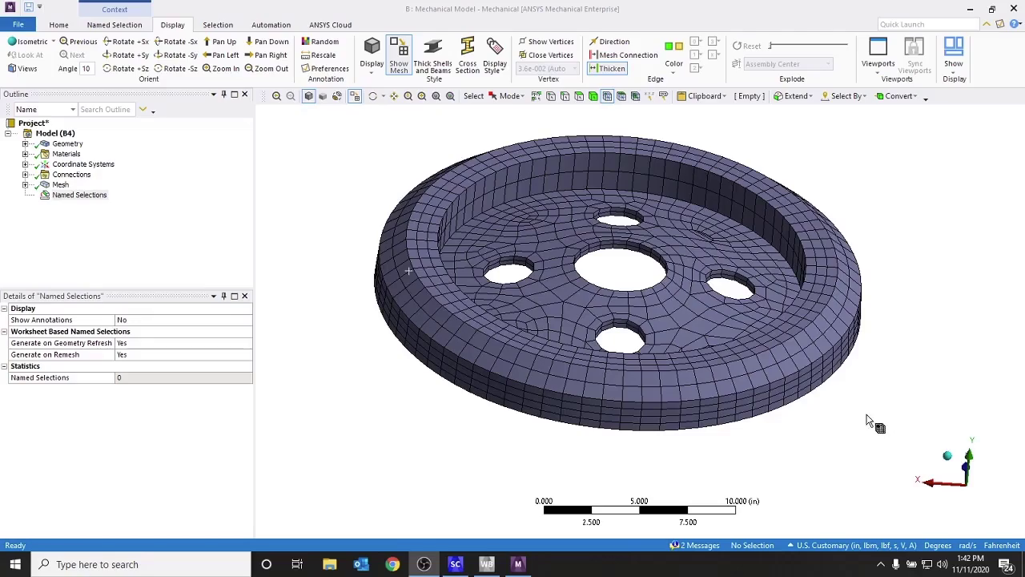
Orbit the meshed flange disk so its top face, five holes and rim face the viewer.
middle_click_drag(876, 423, 838, 423)
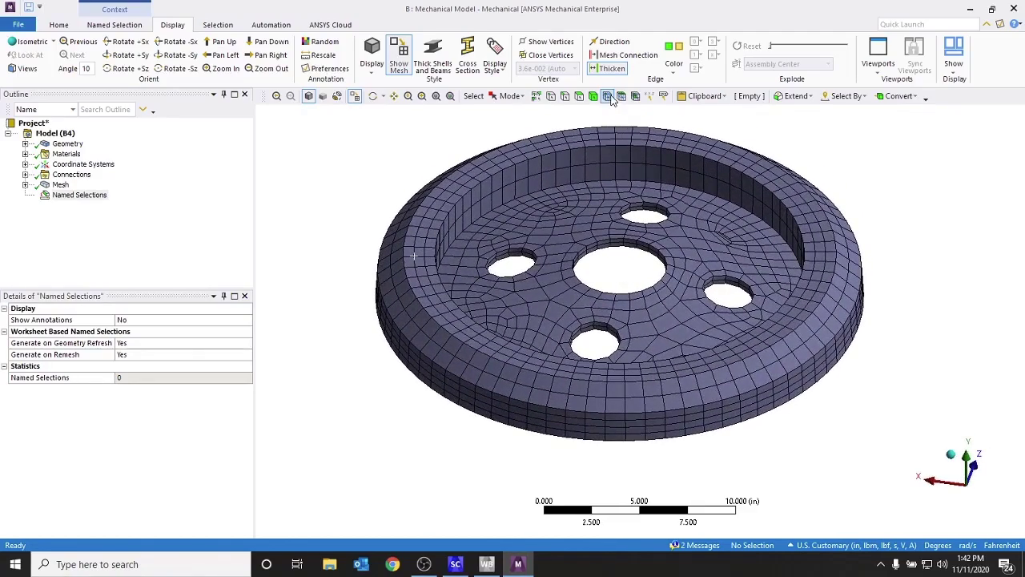
Pick rim node 2824 and show its coordinates (-4.5299, 0.77322, -10.327) in Selection Information.
left_click(575, 381)
left_click(608, 383)
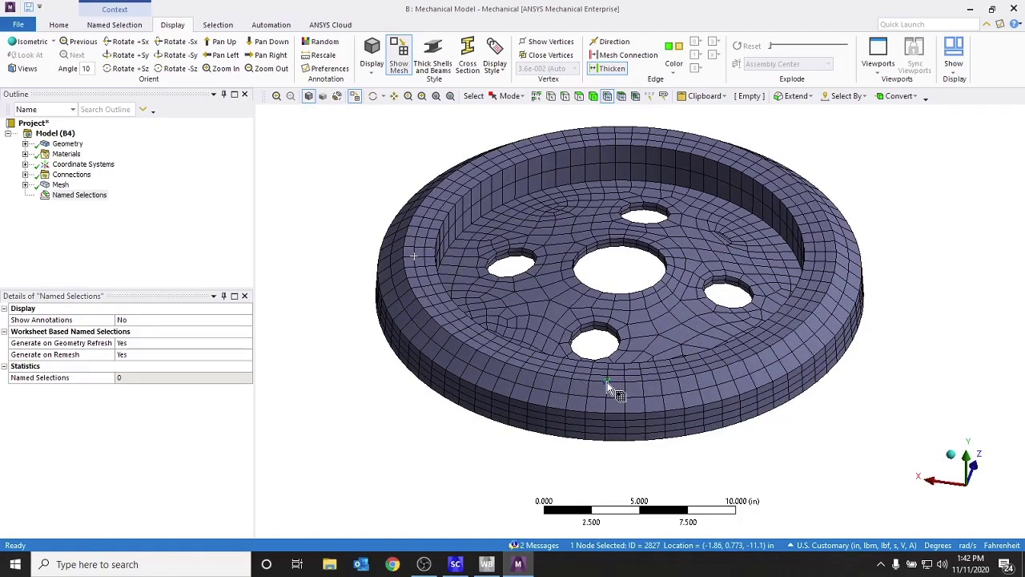
left_click(663, 383)
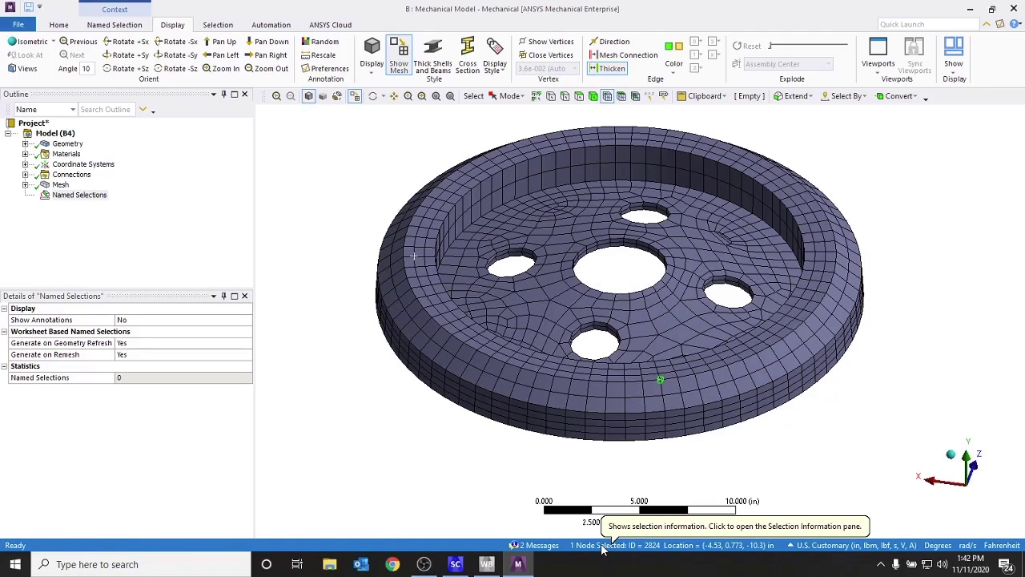
left_click(602, 546)
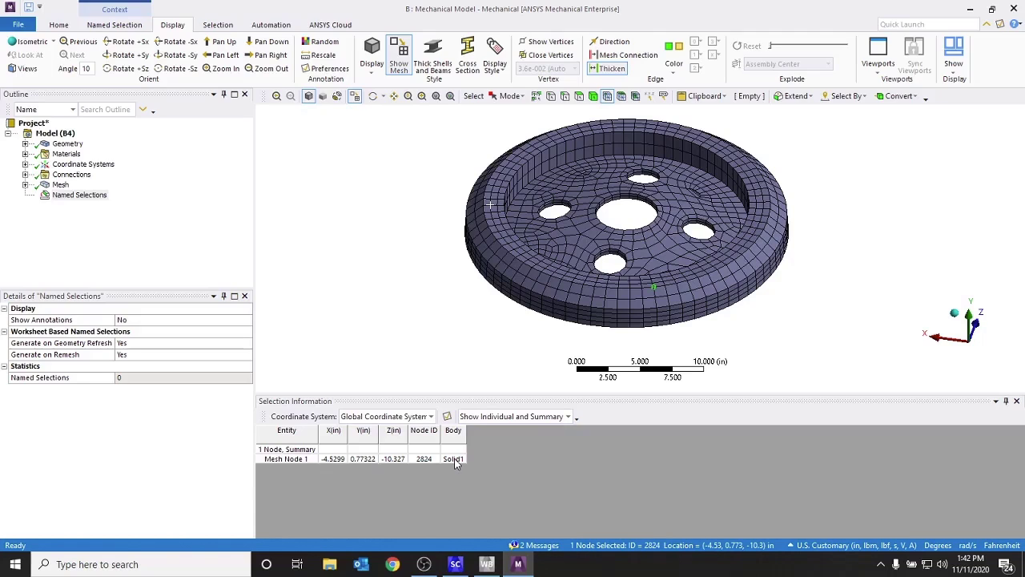
left_click(427, 458)
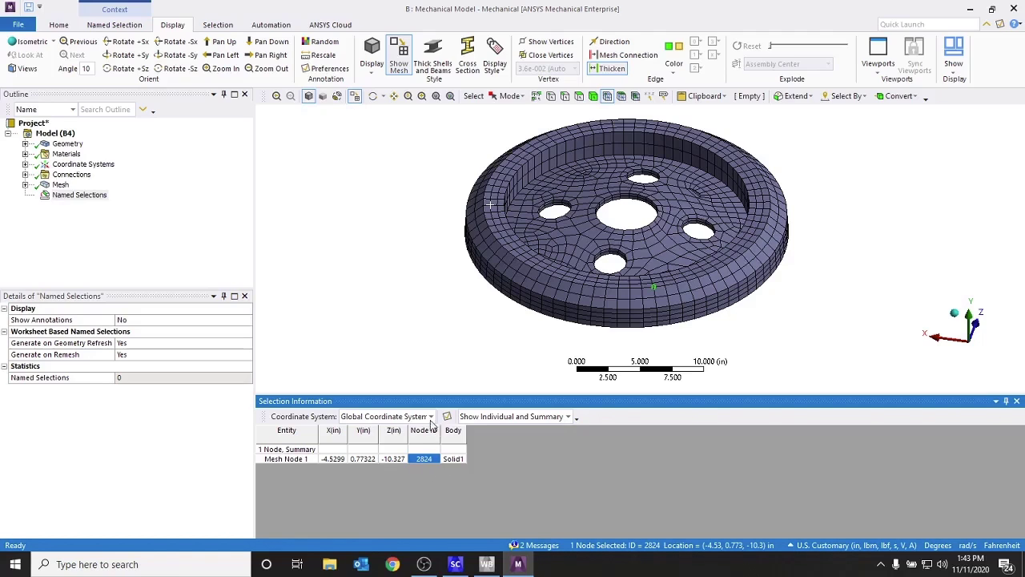
Turn on Node Numbers in the display preferences to label every mesh node.
left_click(332, 69)
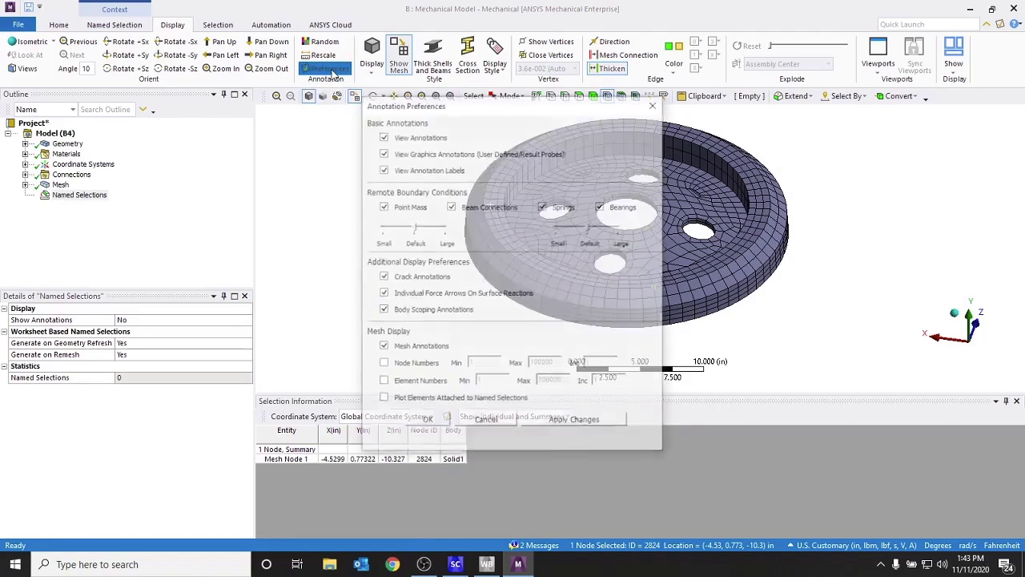
left_click(383, 365)
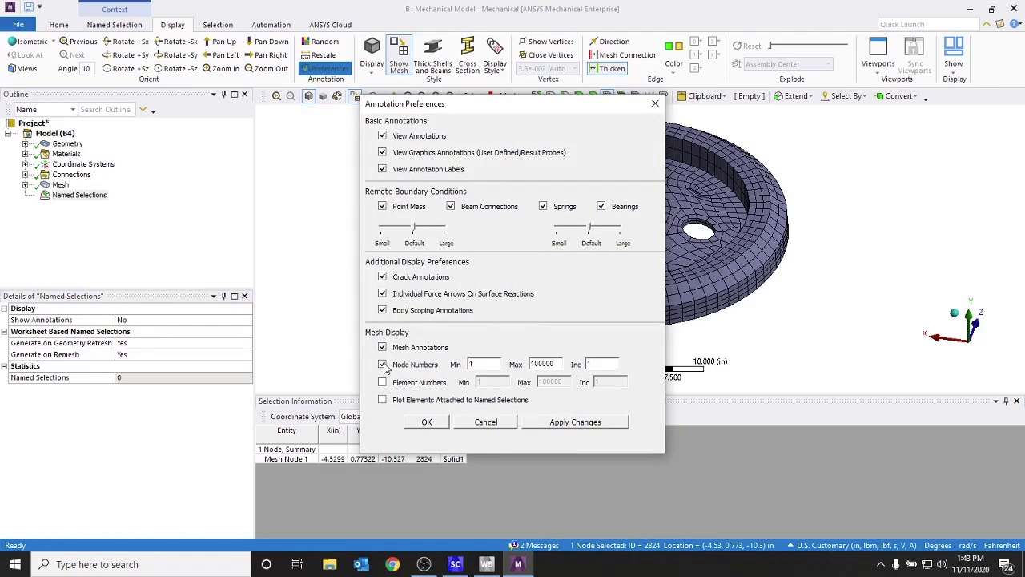
left_click(427, 422)
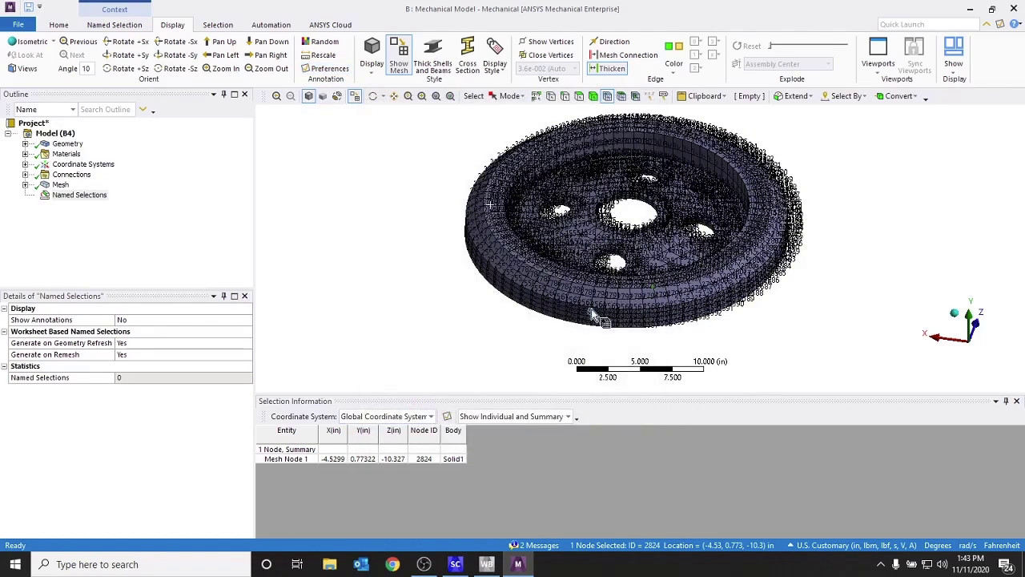
Zoom and orbit toward the hole and numbered nodes around node 2824.
scroll(695, 333, "up", 5)
middle_click_drag(652, 280, 703, 262)
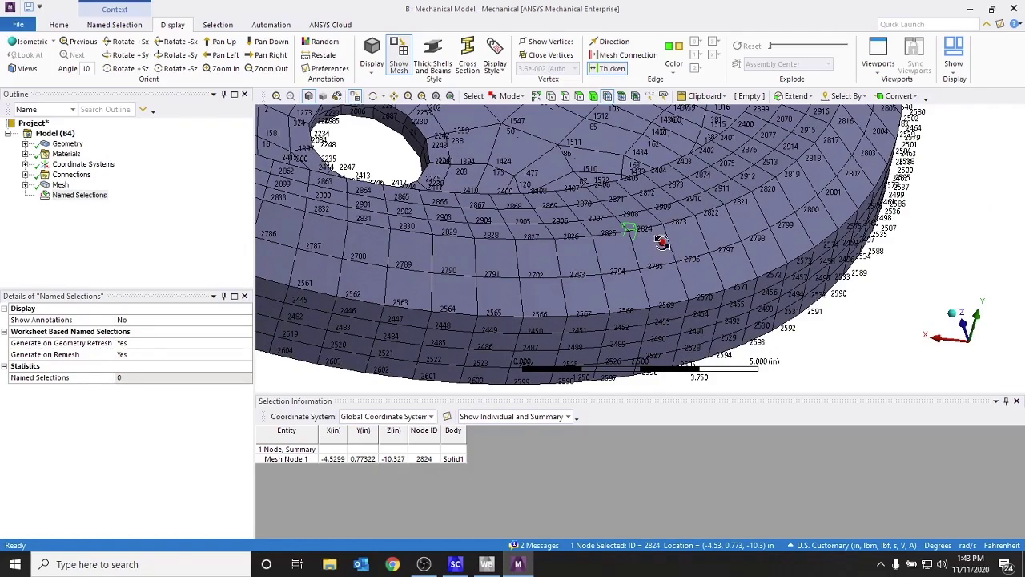
mouse_move(662, 242)
middle_mouse_down()
mouse_move(653, 253)
mouse_move(616, 240)
mouse_move(543, 240)
mouse_move(619, 240)
mouse_move(632, 249)
mouse_move(622, 267)
middle_mouse_up()
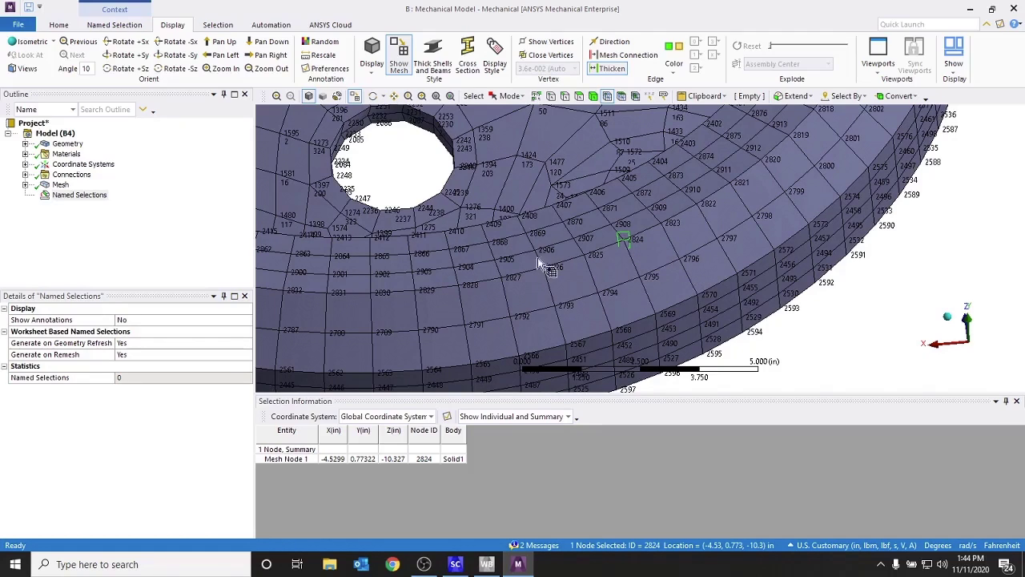
Insert a new named selection scoped by Worksheet and enlarge the worksheet area.
right_click(86, 196)
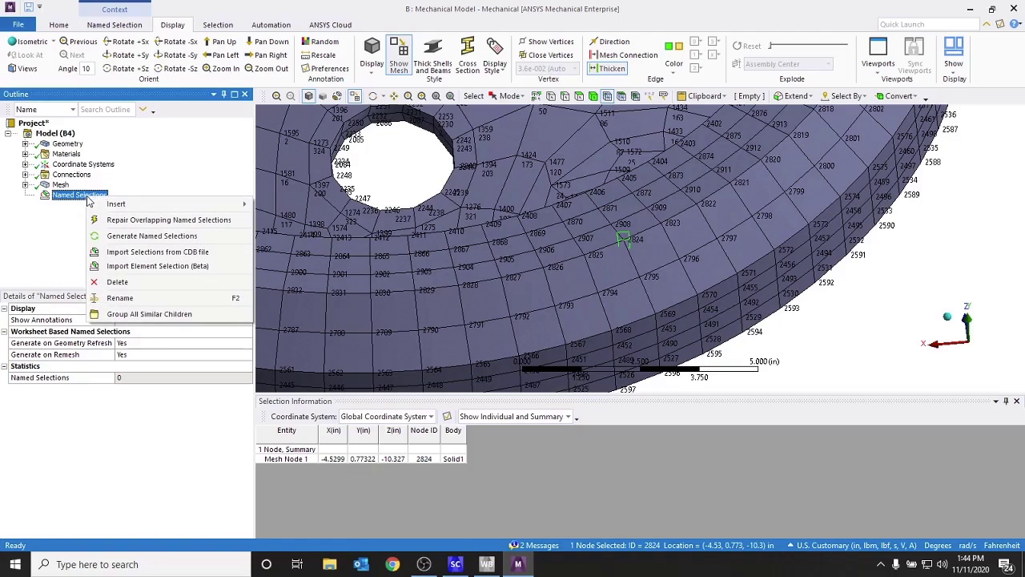
mouse_move(200, 206)
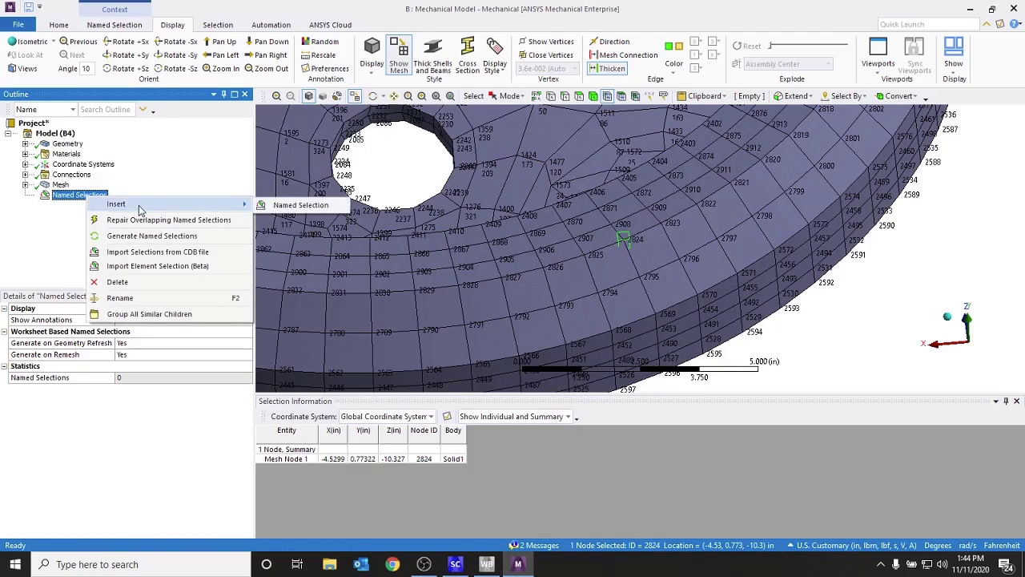
left_click(313, 206)
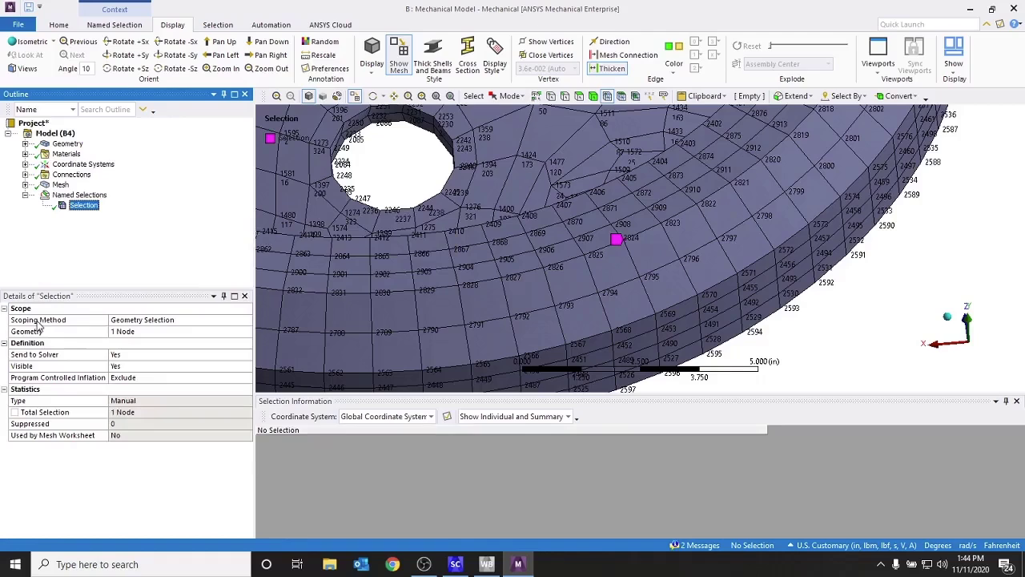
left_click(247, 320)
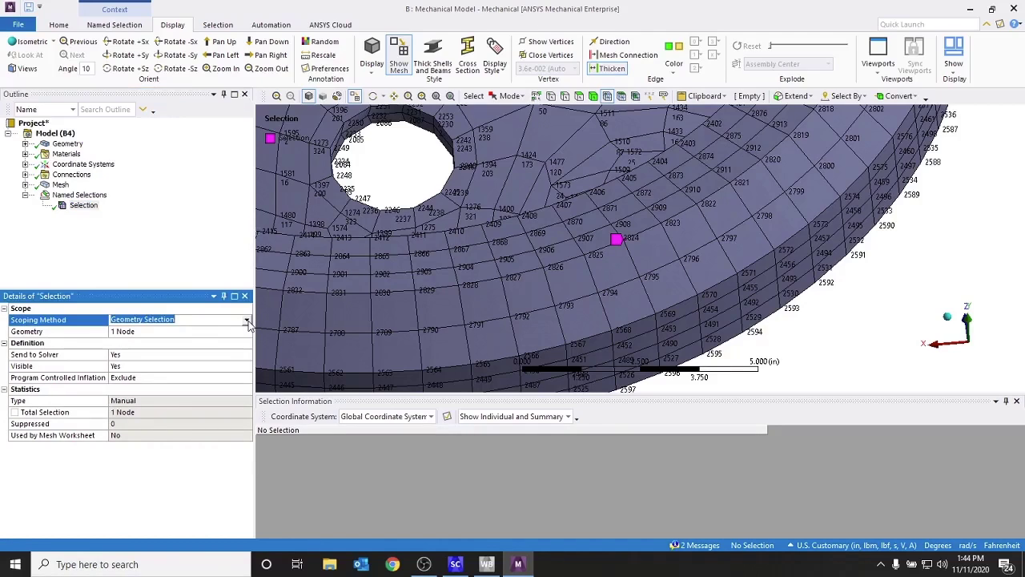
left_click(246, 321)
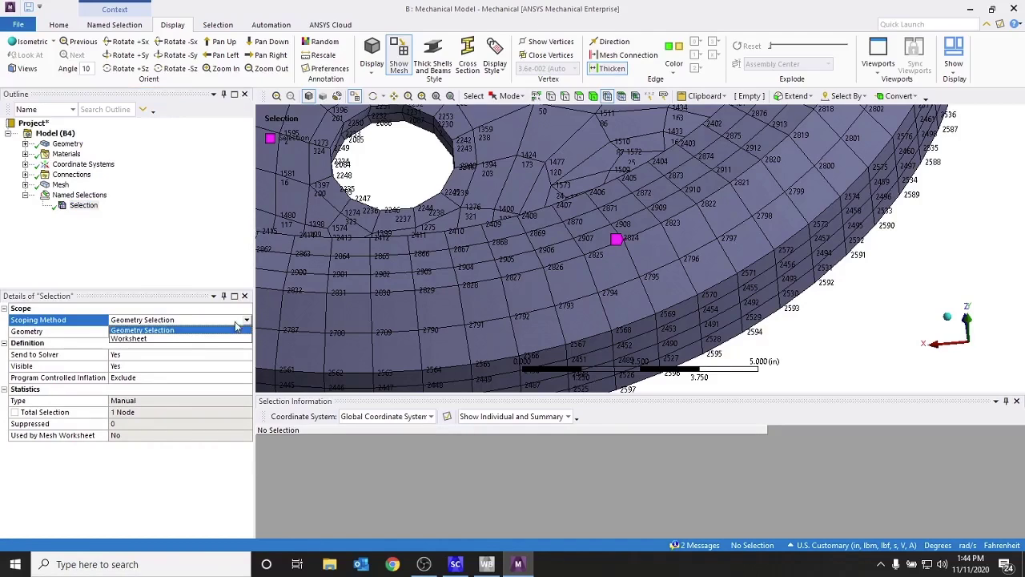
left_click(196, 339)
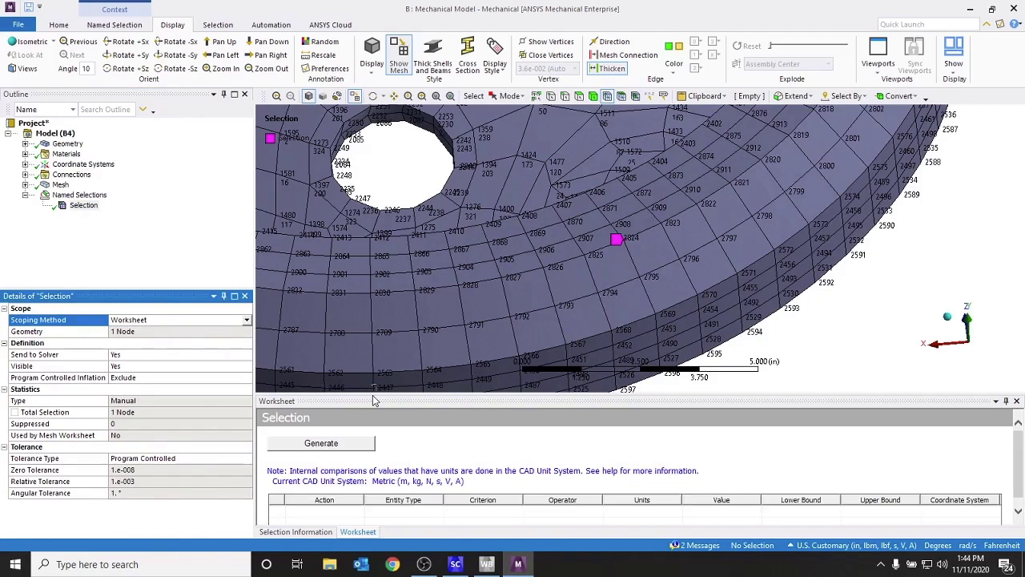
left_click_drag(374, 400, 373, 318)
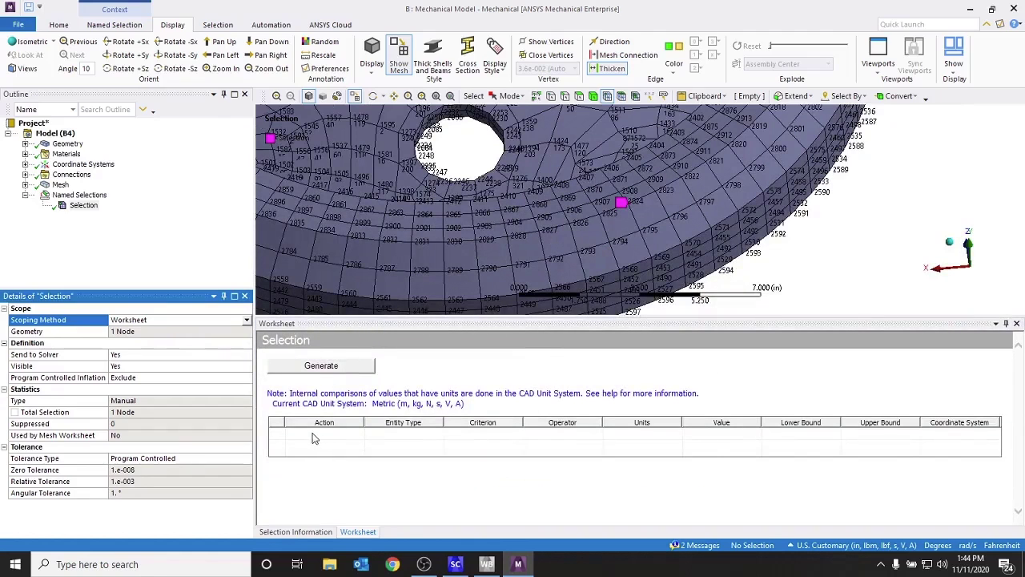
Add a worksheet row: Mesh Node, Node ID, Equal, value 3000.
right_click(312, 436)
left_click(347, 328)
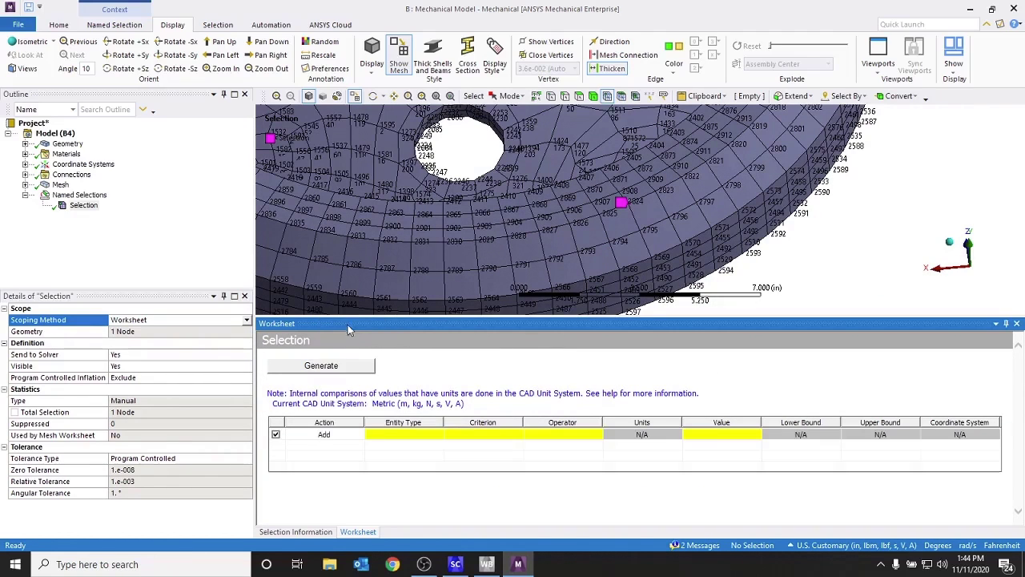
left_click(403, 434)
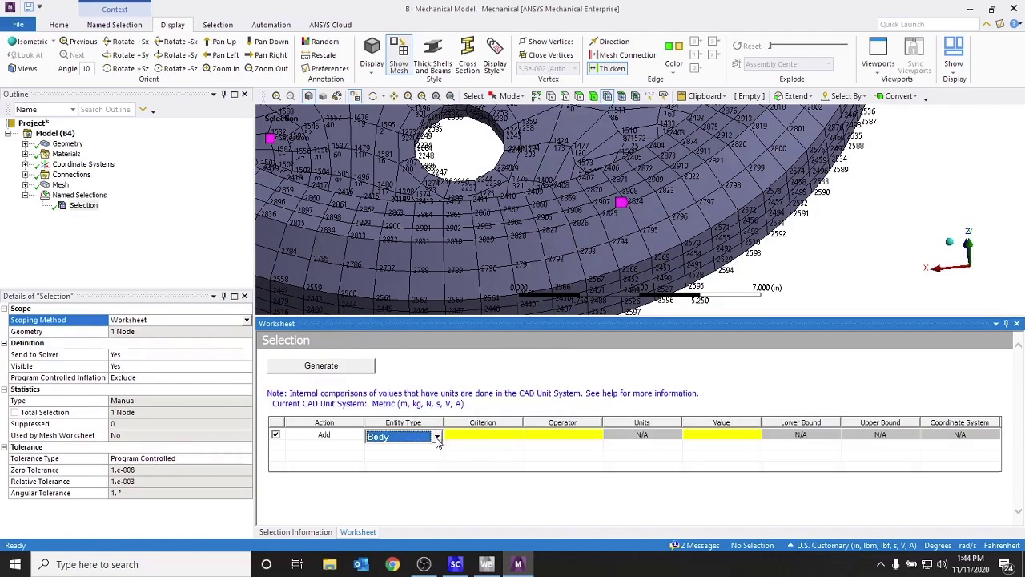
left_click(437, 439)
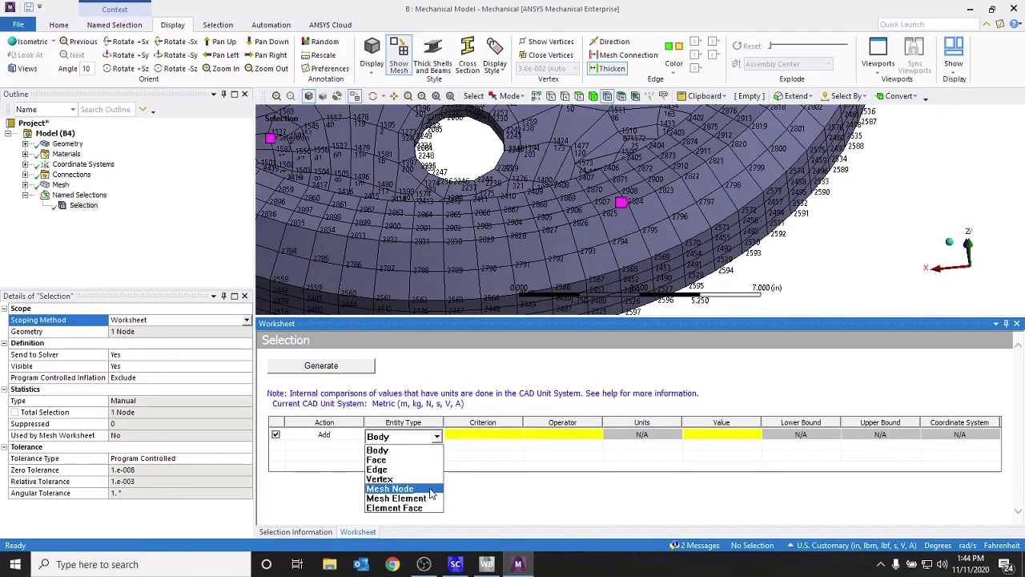
left_click(401, 488)
left_click(495, 436)
left_click(517, 437)
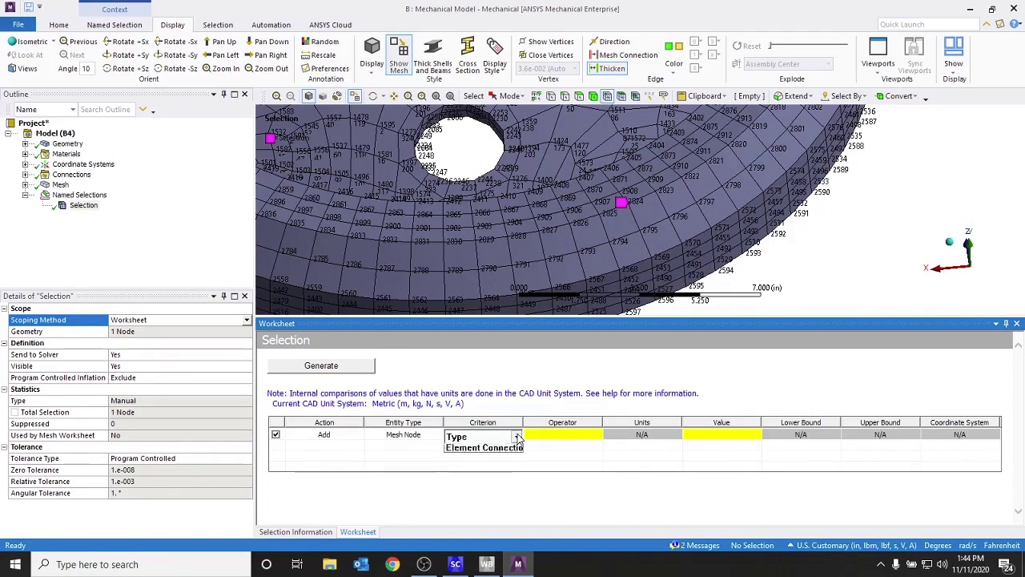
left_click(499, 499)
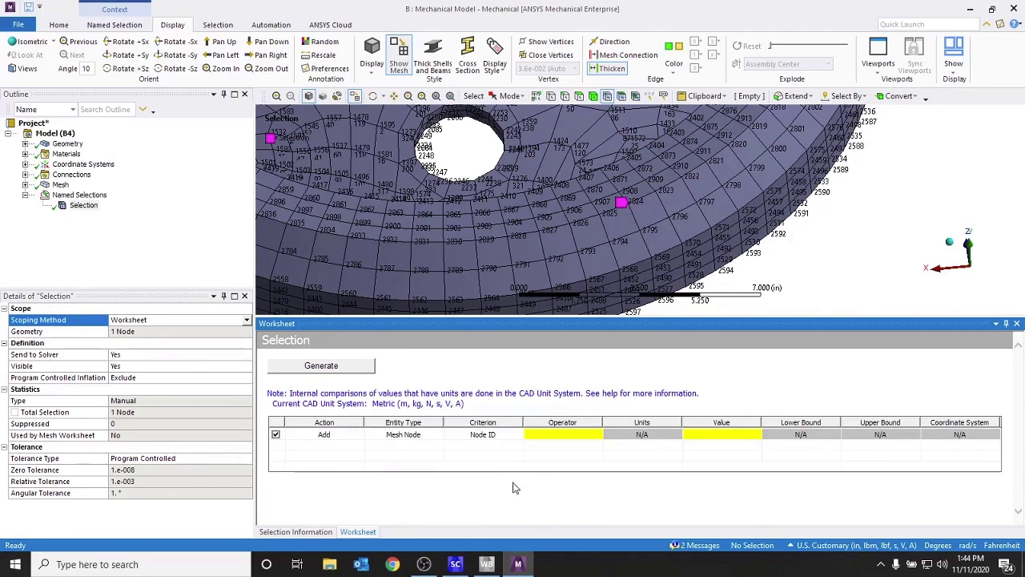
left_click(582, 441)
left_click(742, 435)
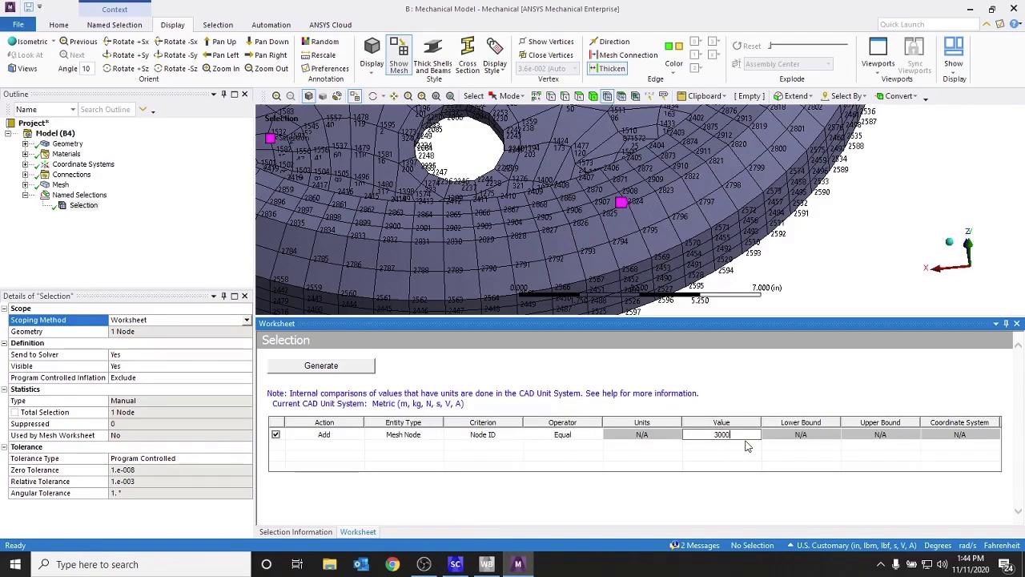
left_click(745, 466)
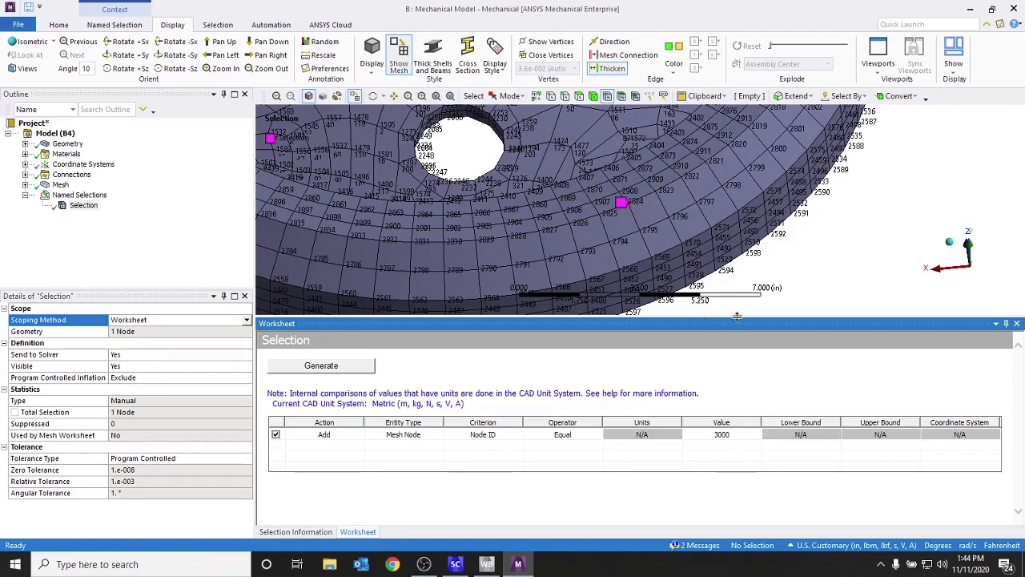
Generate the selection so it holds only node 3000, then orbit in close to it.
left_click(338, 370)
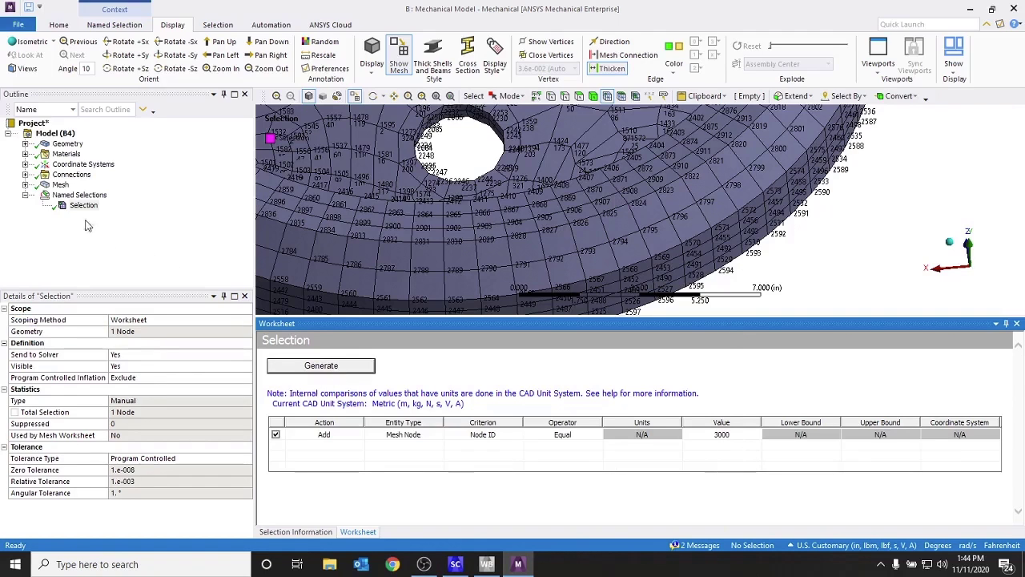
scroll(448, 209, "down", 5)
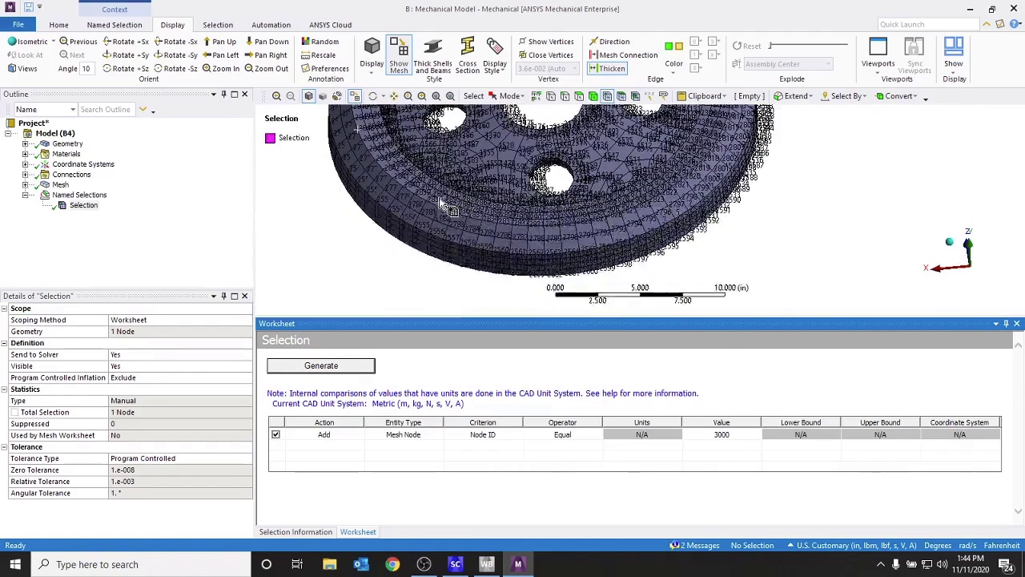
middle_click_drag(504, 196, 532, 172)
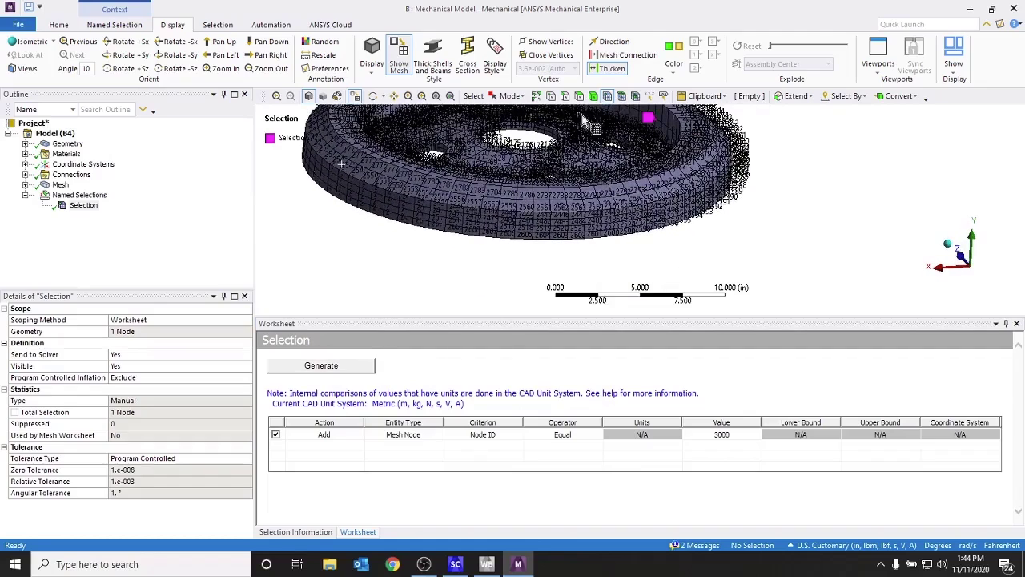
scroll(680, 144, "up", 5)
middle_click_drag(664, 183, 801, 201)
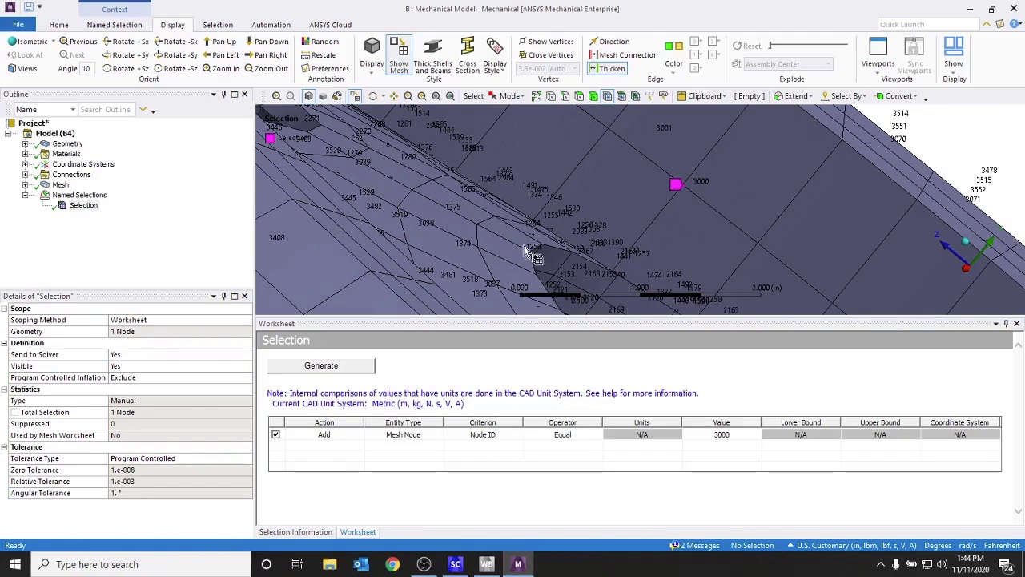
Select node 200 via Mesh by Id and create a named selection from it.
left_click(845, 96)
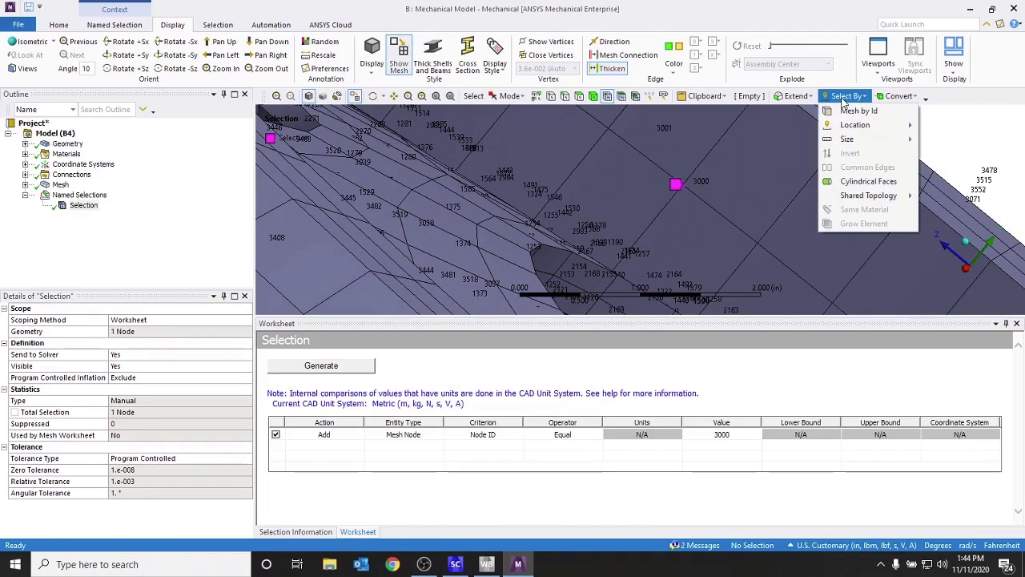
left_click(853, 112)
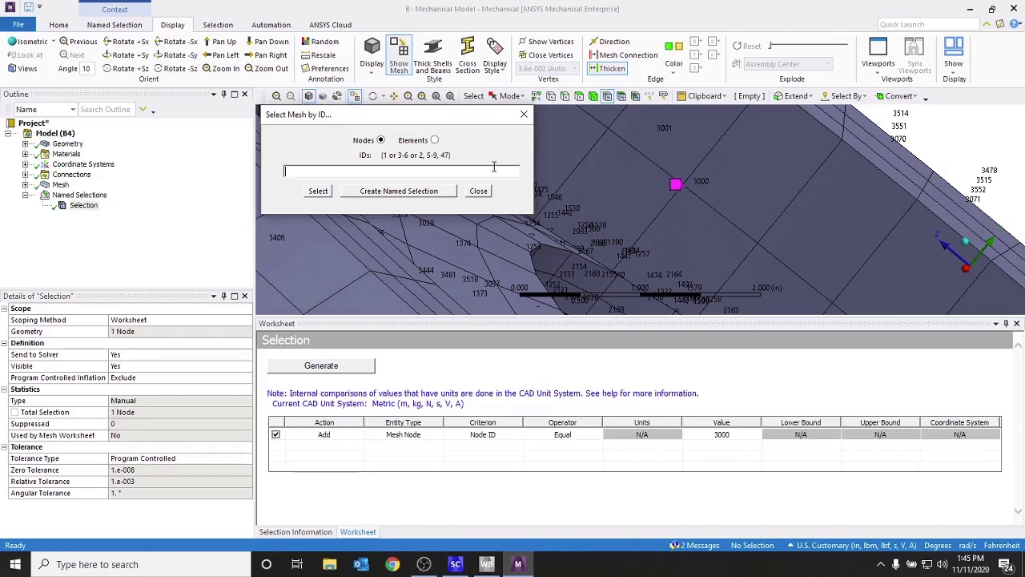
type("00")
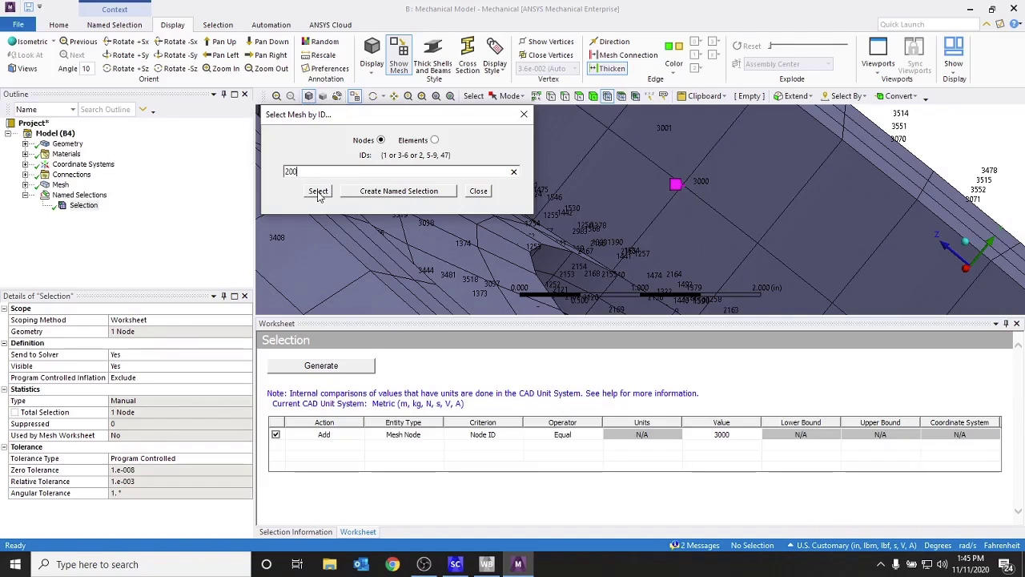
left_click(387, 194)
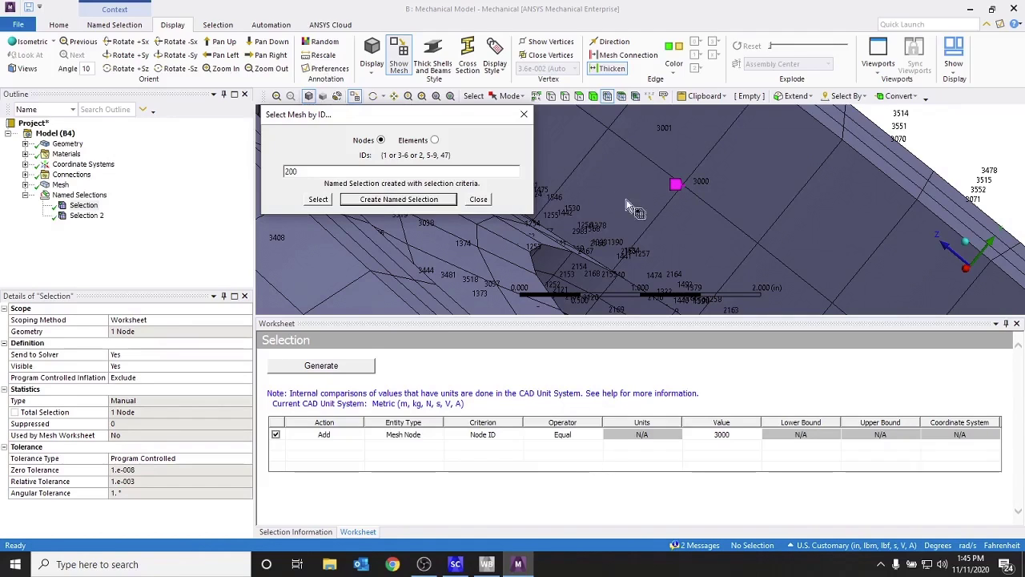
Show Selection 2 with node 200 marked, viewing the wheel from an oblique angle.
scroll(633, 210, "down", 5)
scroll(633, 210, "down", 5)
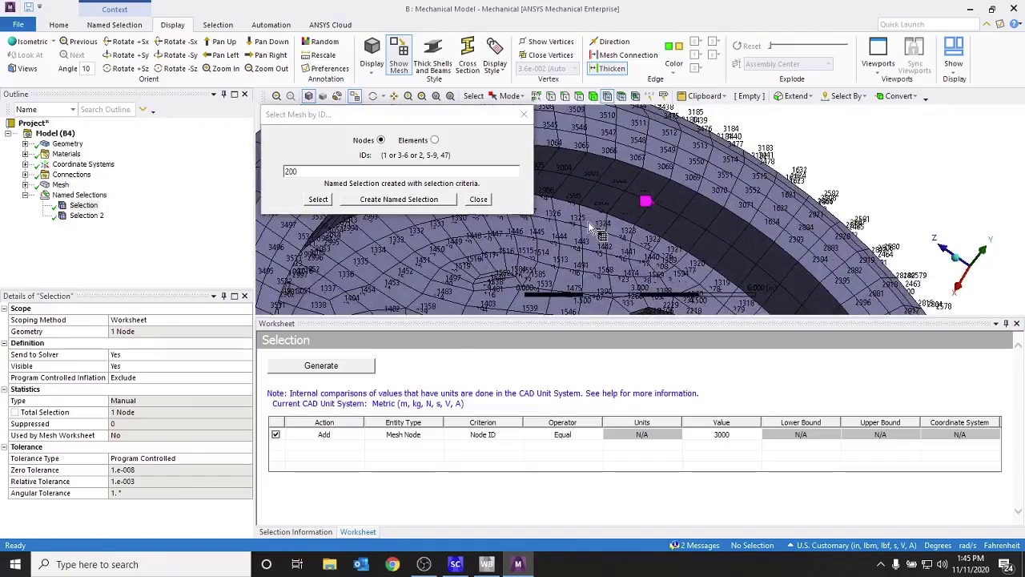
scroll(691, 265, "up", 3)
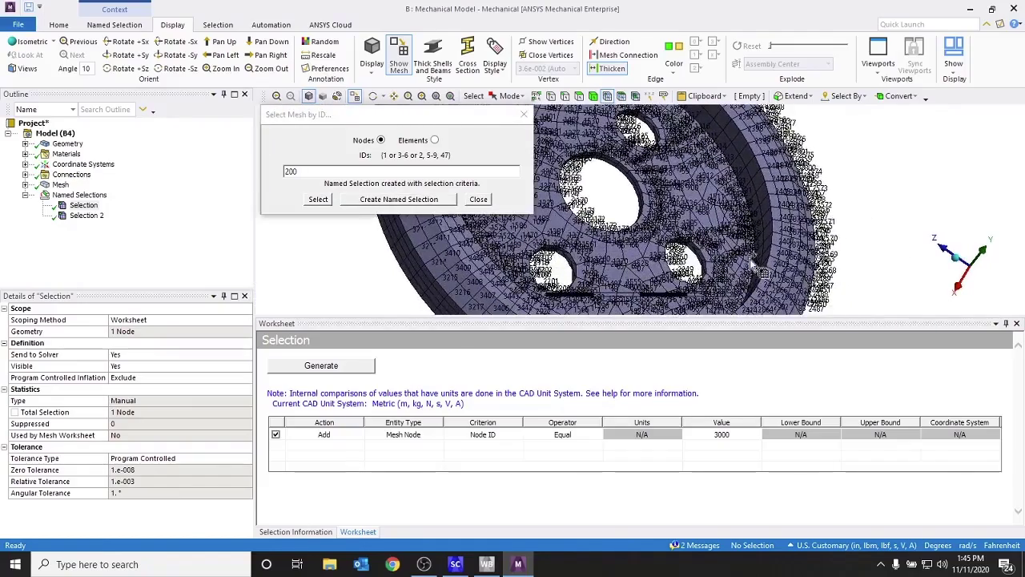
middle_click_drag(757, 265, 673, 258)
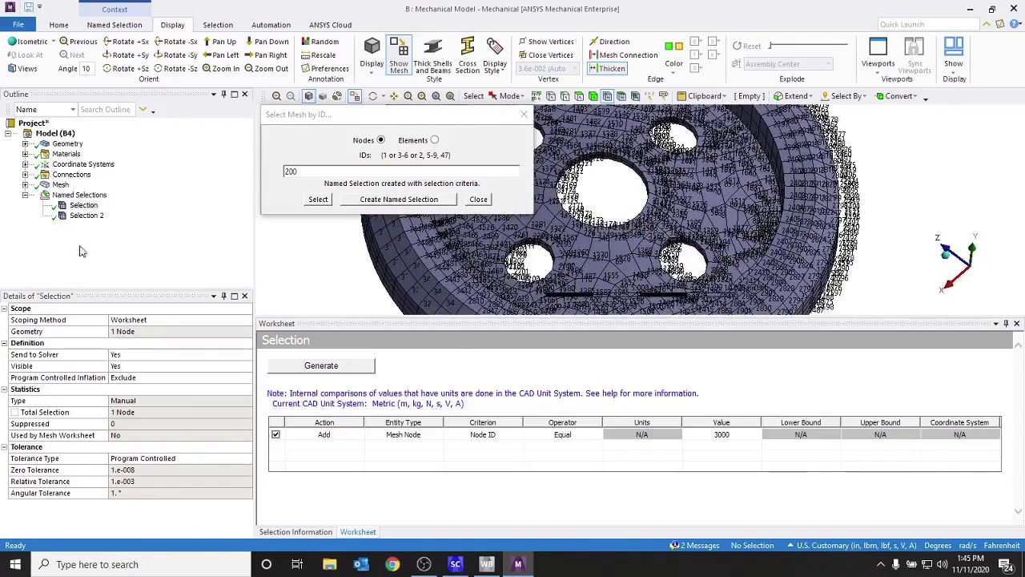
left_click(86, 216)
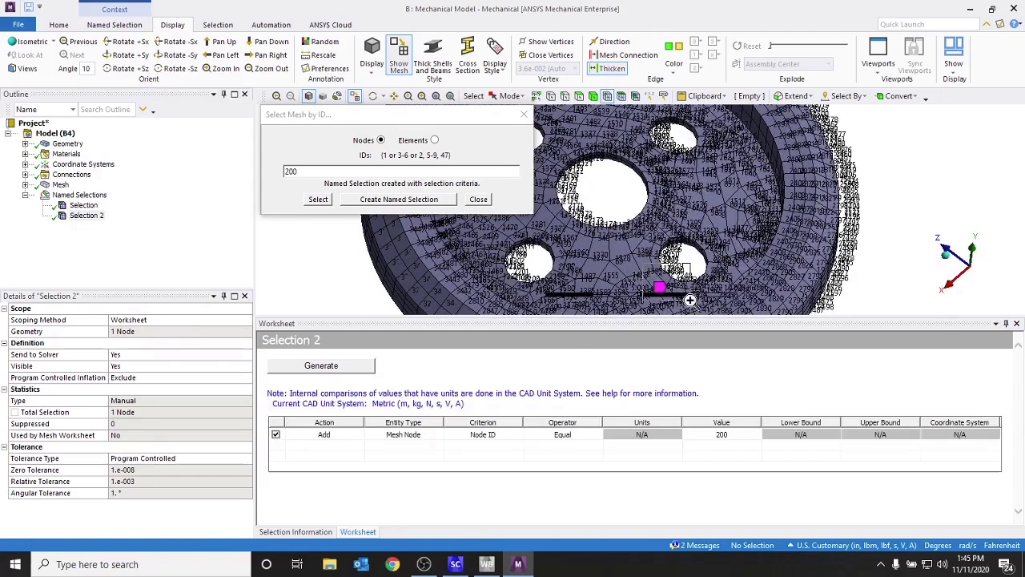
scroll(662, 290, "up", 10)
middle_click_drag(600, 250, 568, 259)
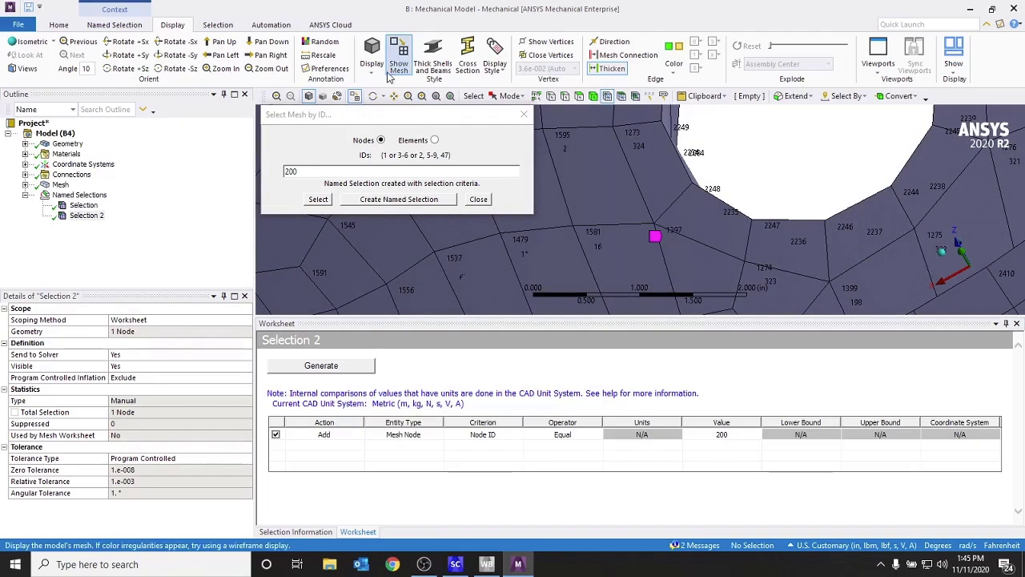
Close the mesh-ID picker, switch to Wireframe display, and orbit around node 200.
left_click(524, 114)
left_click(373, 74)
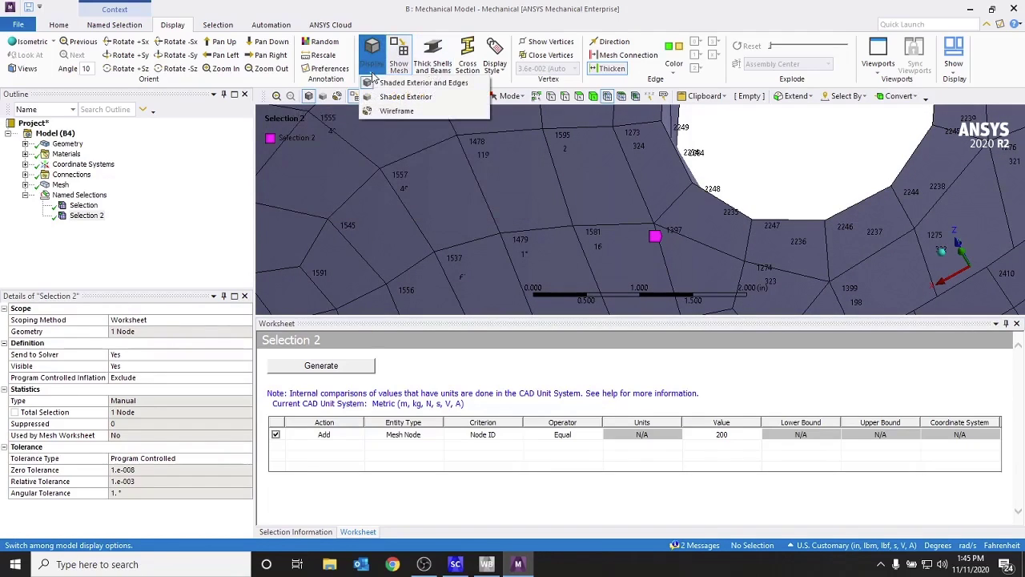
left_click(410, 113)
middle_click_drag(633, 232, 801, 258)
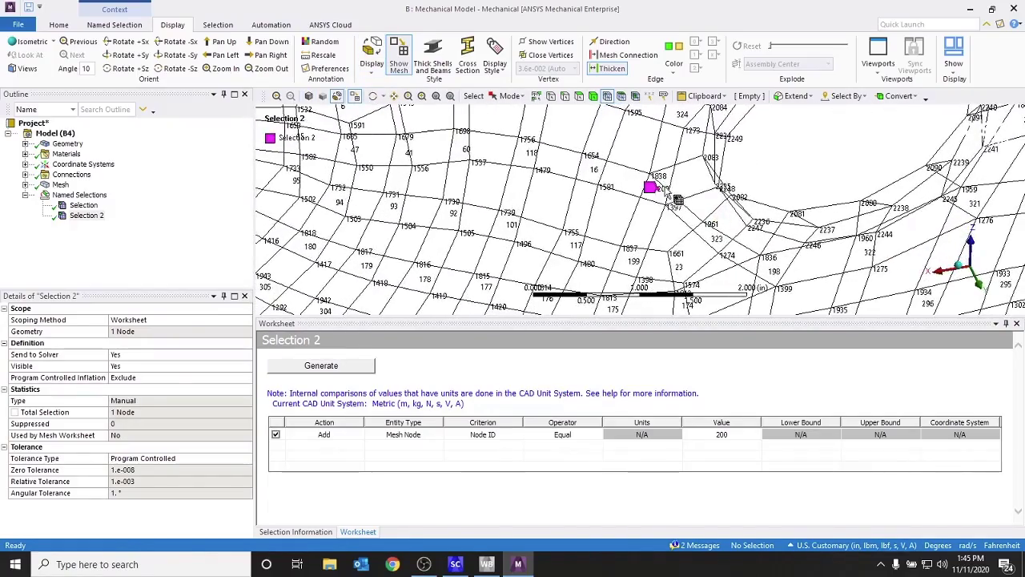
middle_click_drag(680, 210, 614, 226)
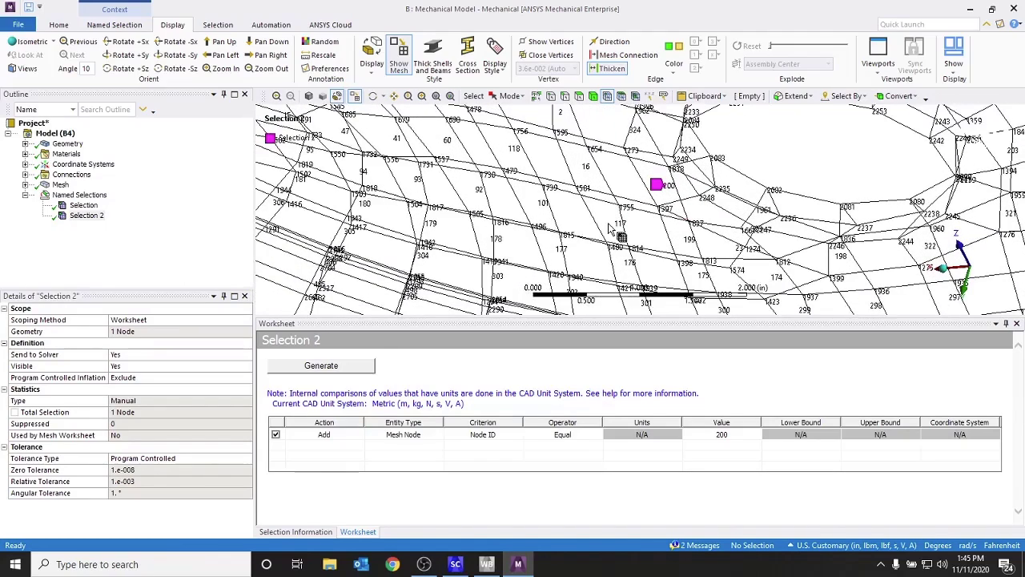